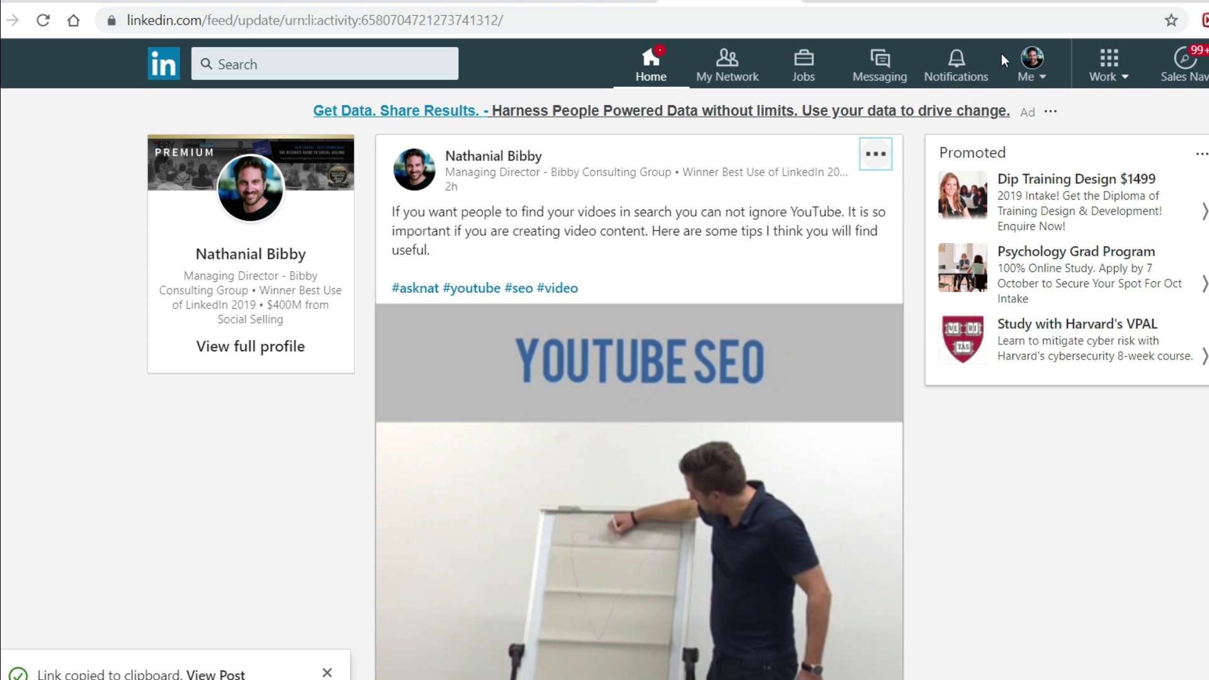
Copy the YouTube SEO video post's link from its actions menu
click(877, 156)
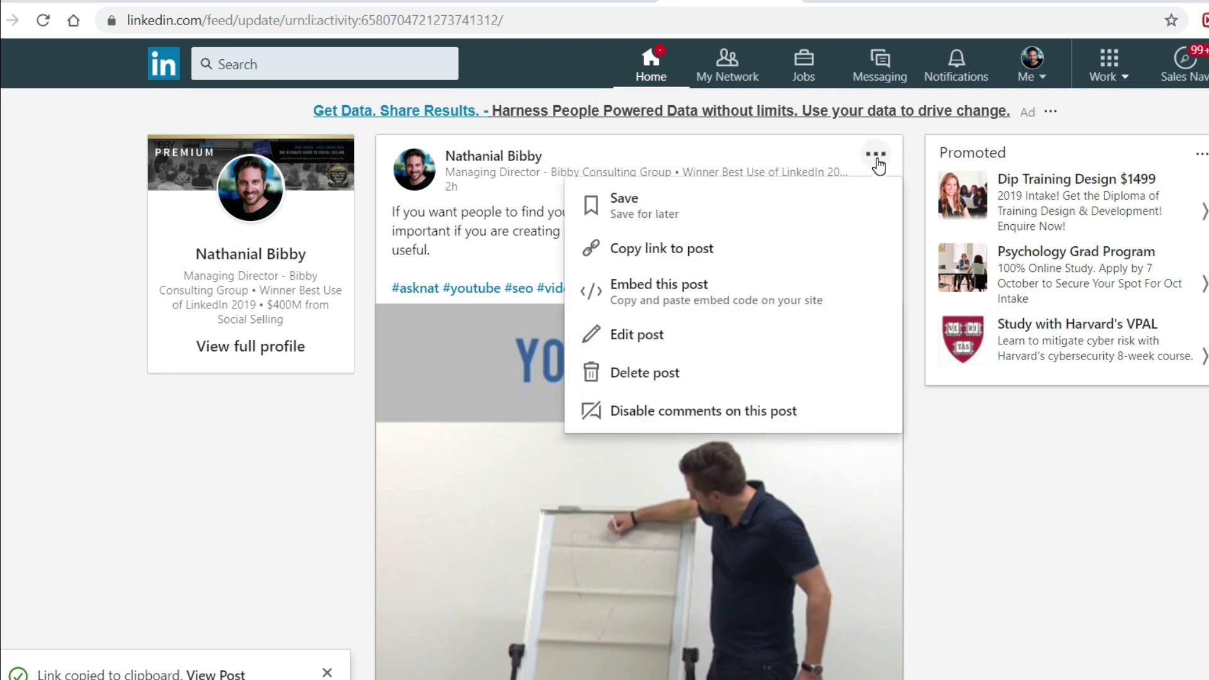
click(710, 254)
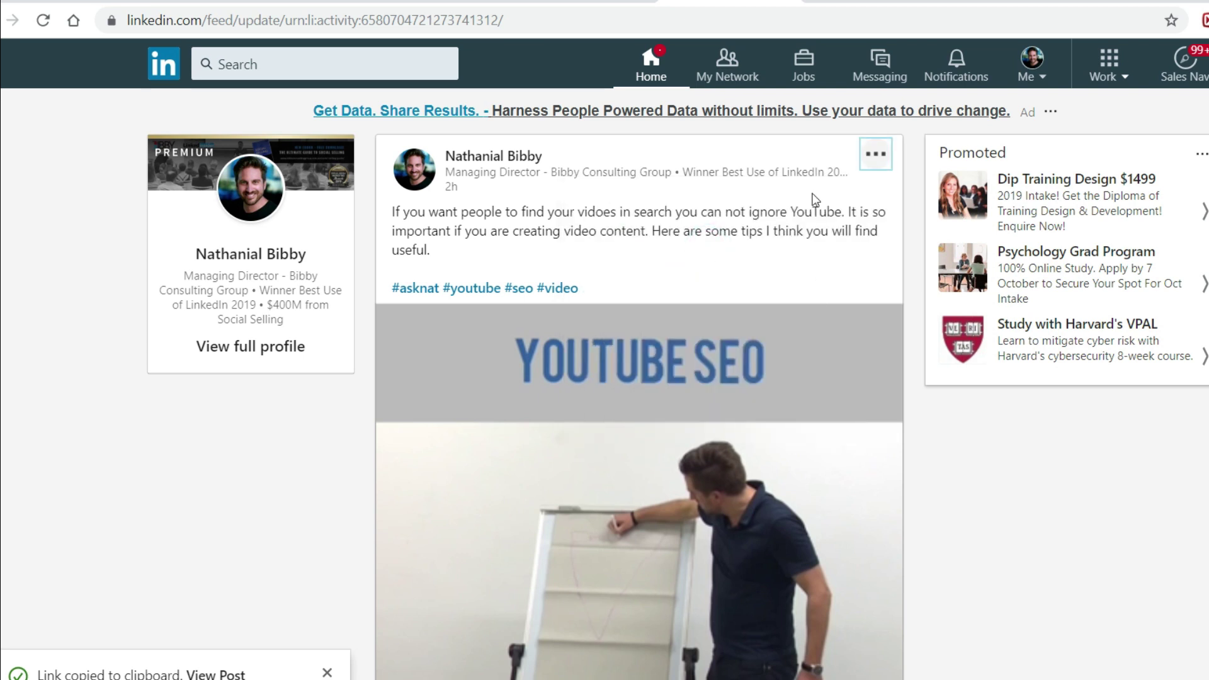
Fetch the MP4 and MP3 fast download links for the pasted post URL on KeepOffline
click(978, 5)
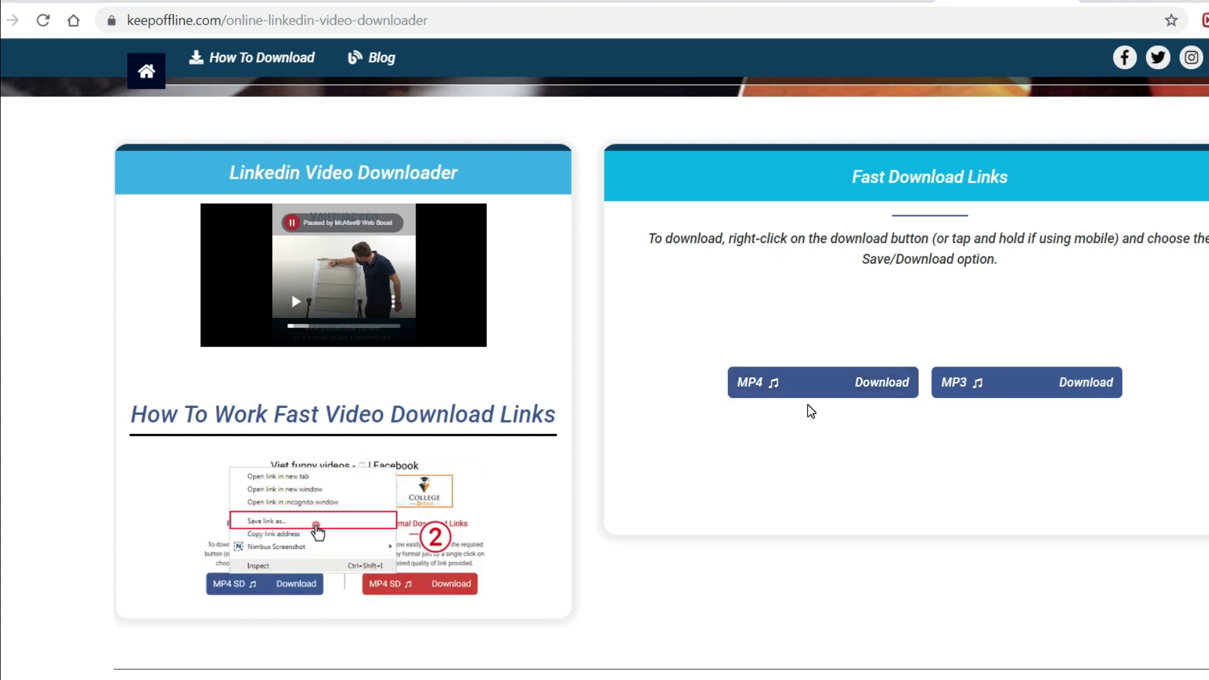
scroll(923, 203, up, 5)
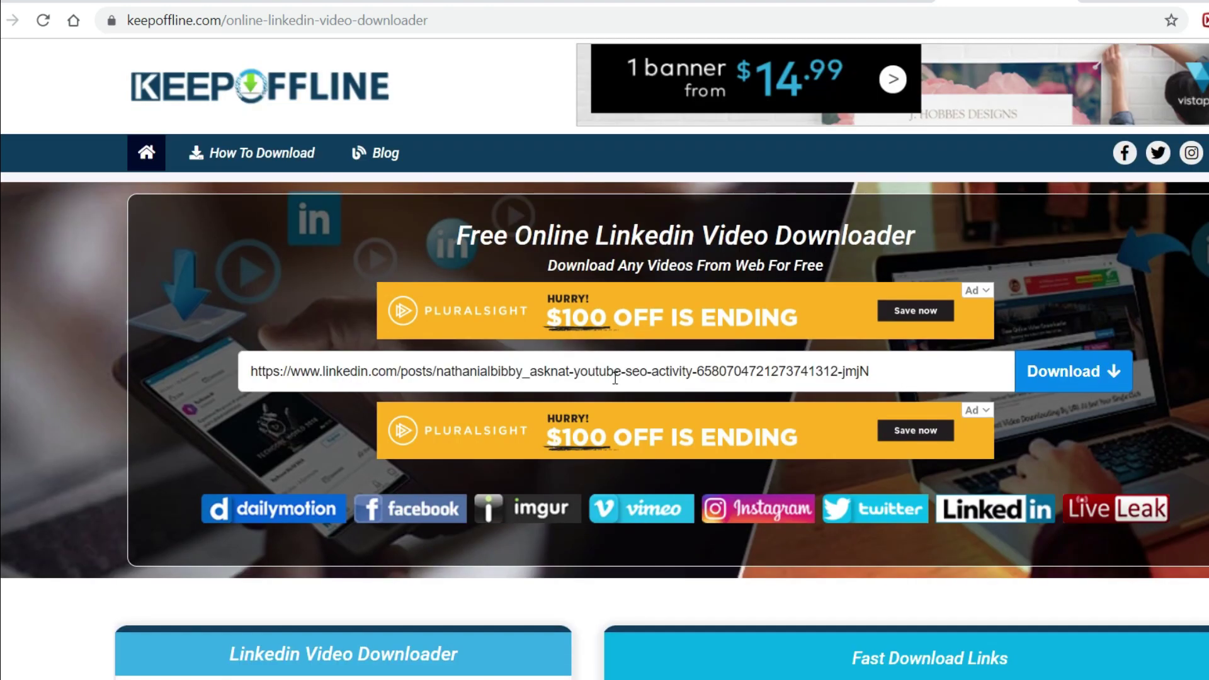
click(1071, 390)
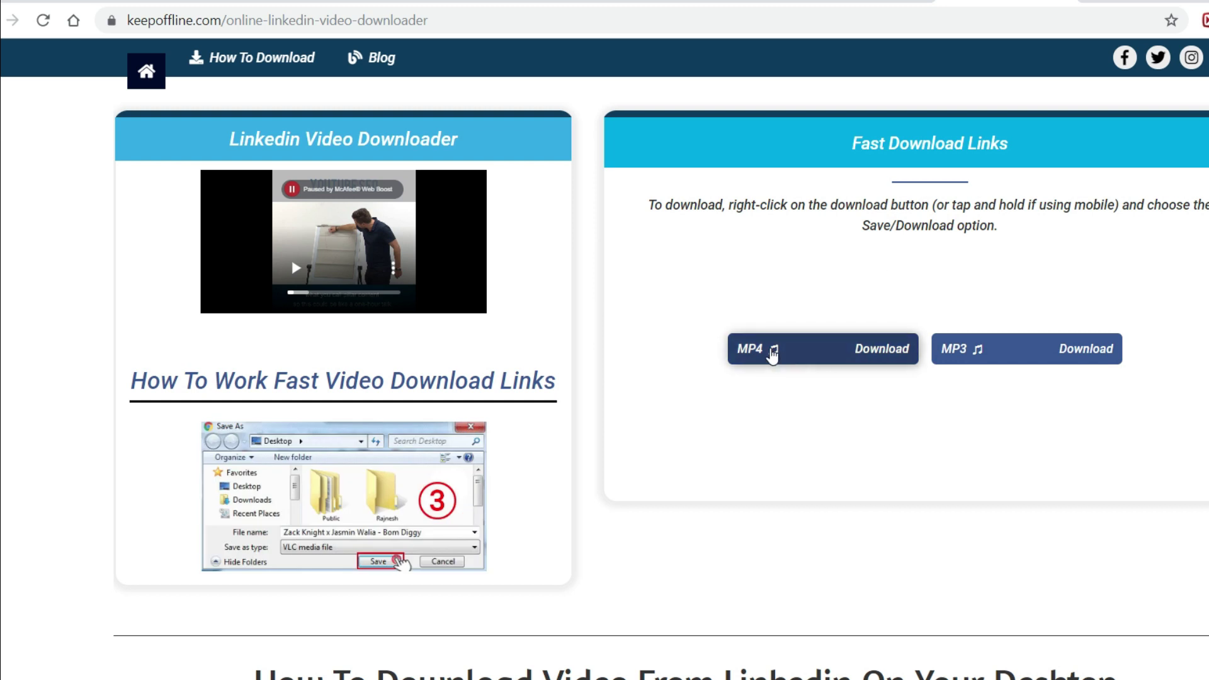
Save the MP4 download link as an MPEG-4 Movie file into the Pictures folder
right_click(773, 353)
click(845, 435)
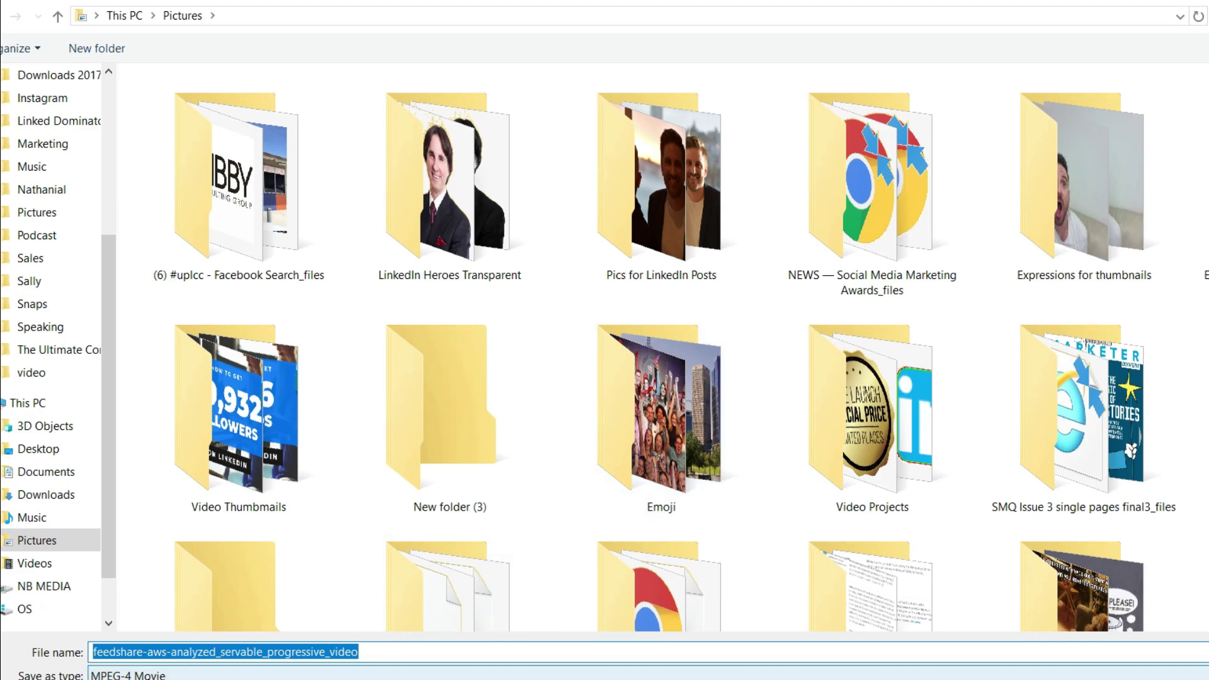
key(End)
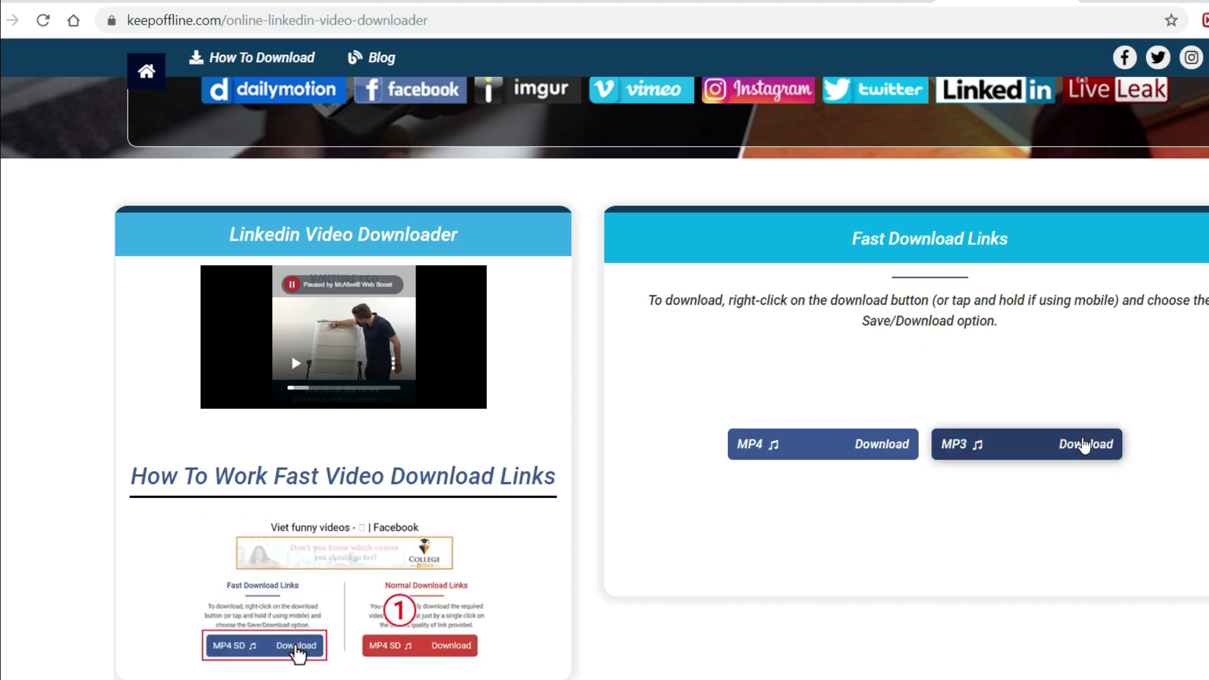
scroll(1077, 423, up, 5)
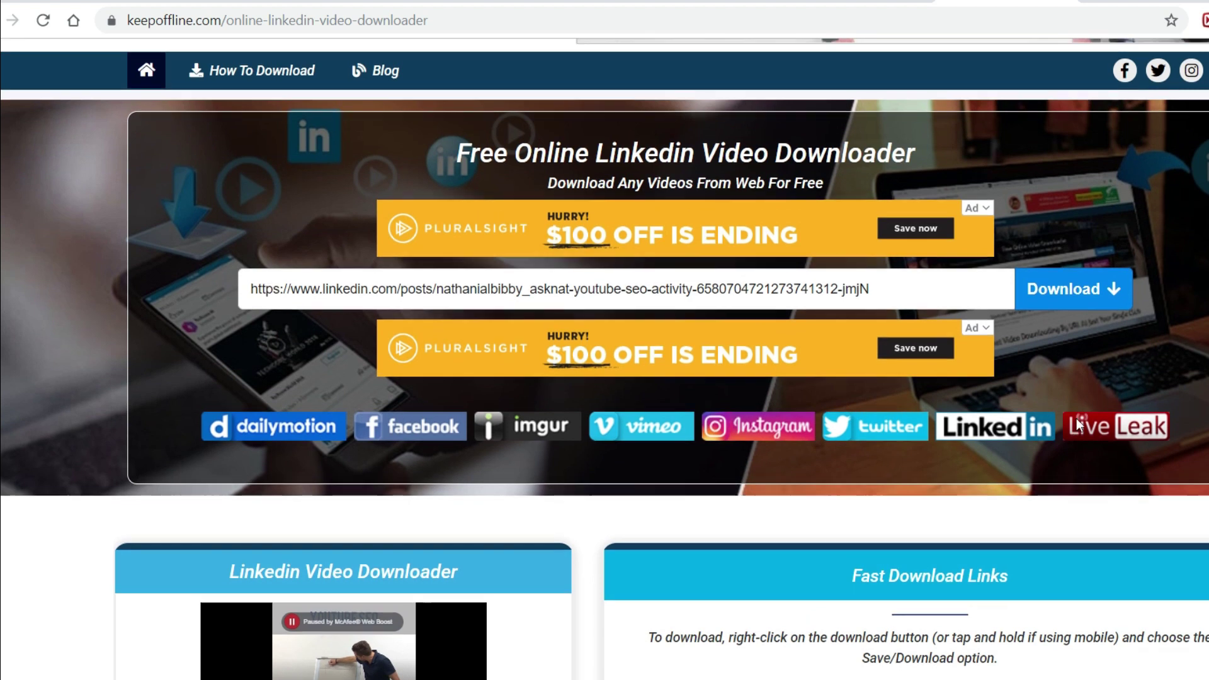